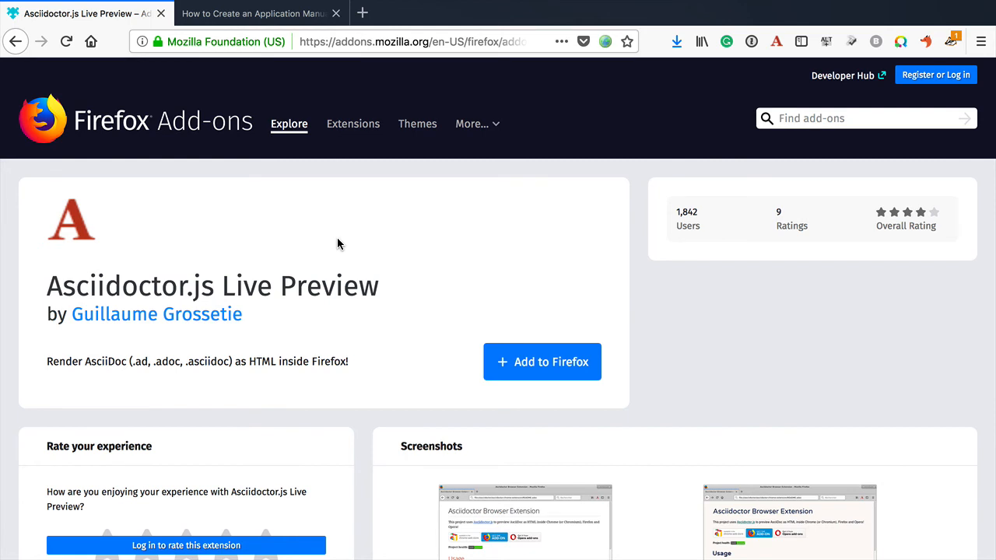
- Review the chapter source in Vim, moving from the heading down through its opening paragraphs
key("alt+Tab")
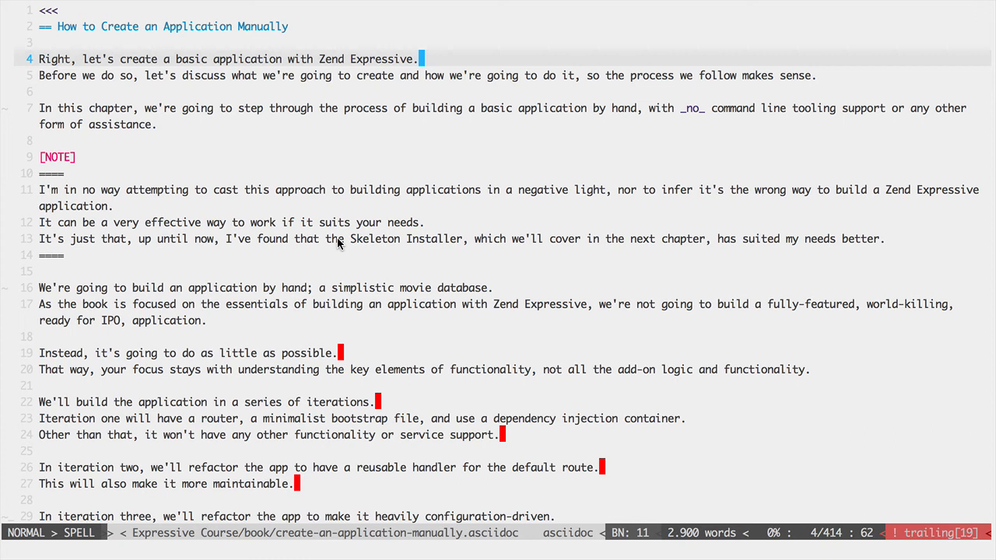
key("j")
key("k")
key("k")
key("k")
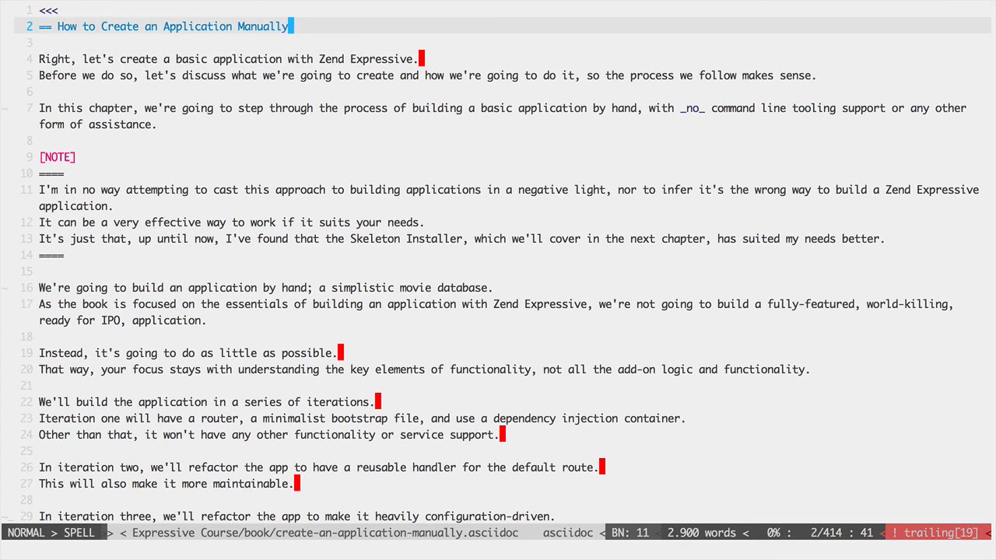
key("j")
key("j")
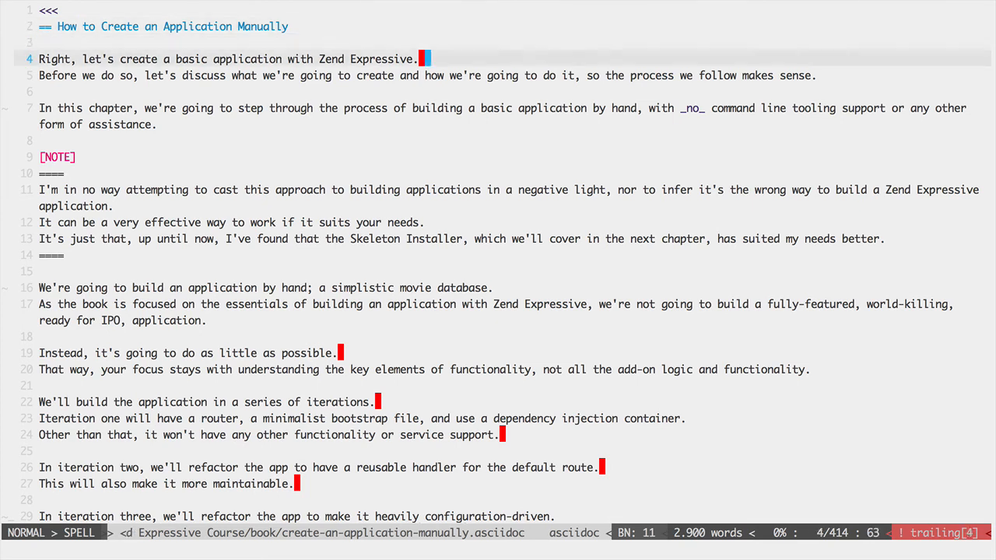
key("j")
key("j")
key("j")
key("j")
key("j")
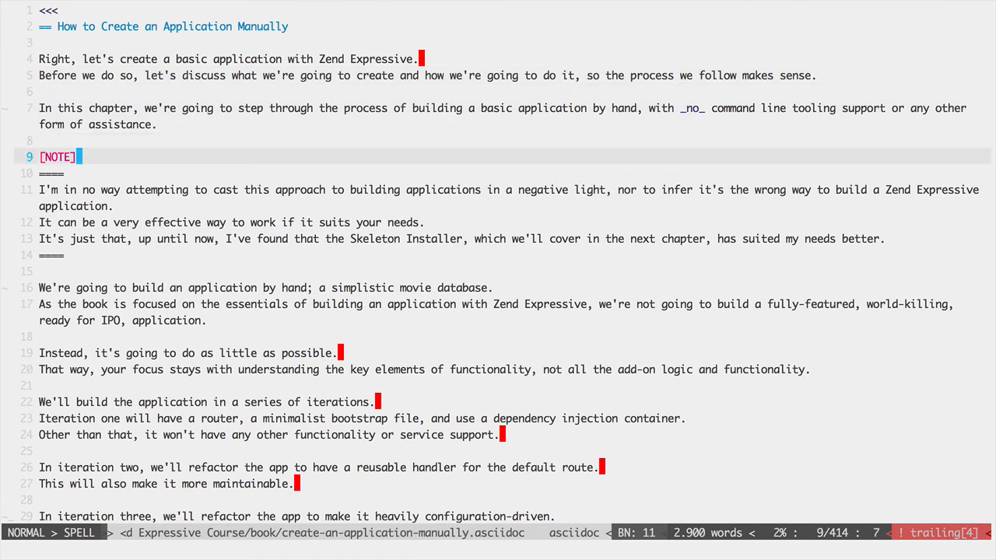
key("j")
key("j")
key("j")
key("j")
key("j")
key("j")
key("j")
key("j")
key("j")
key("j")
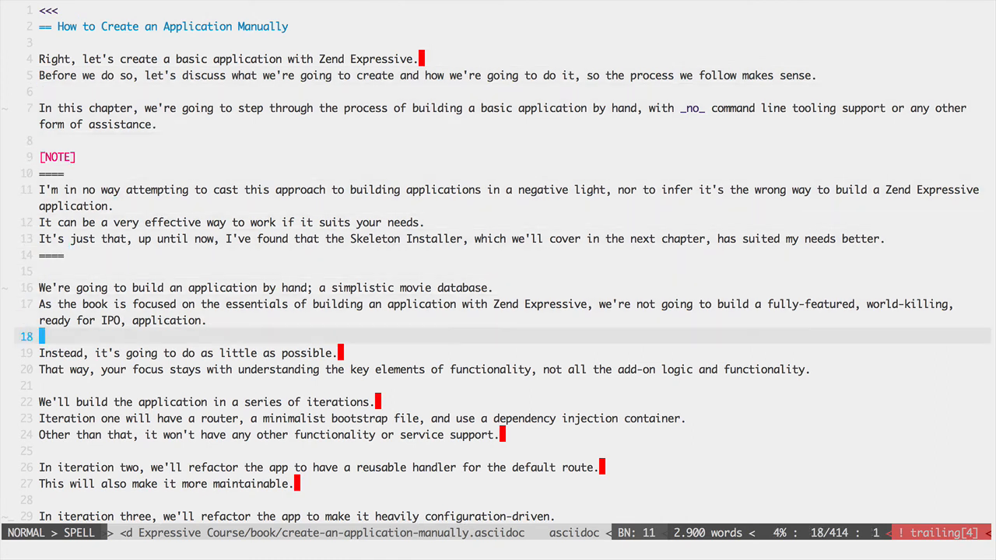
key("j")
key("j")
key("j")
key("j")
key("j")
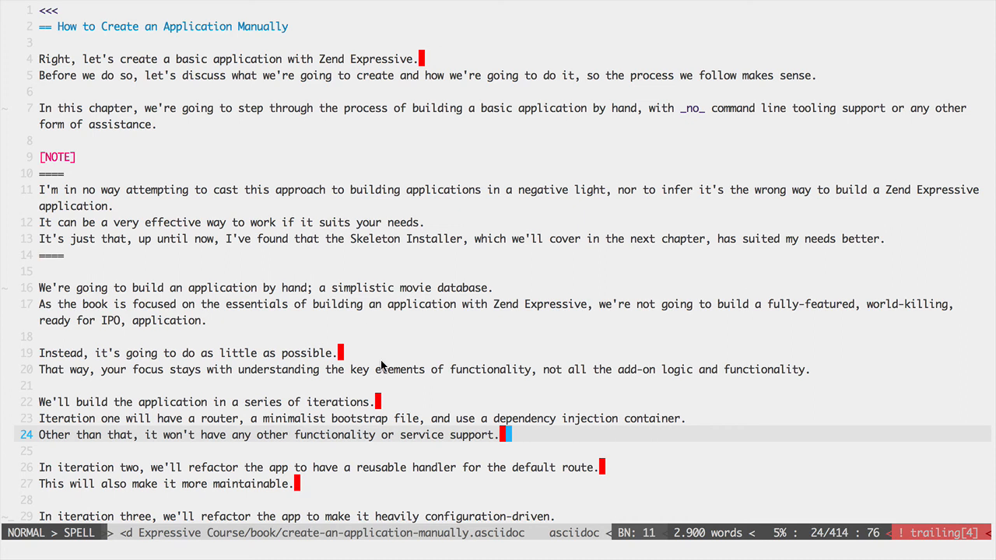
scroll(381, 366, "down", 2)
scroll(382, 366, "down", 2)
scroll(382, 366, "down", 2)
scroll(381, 366, "down", 2)
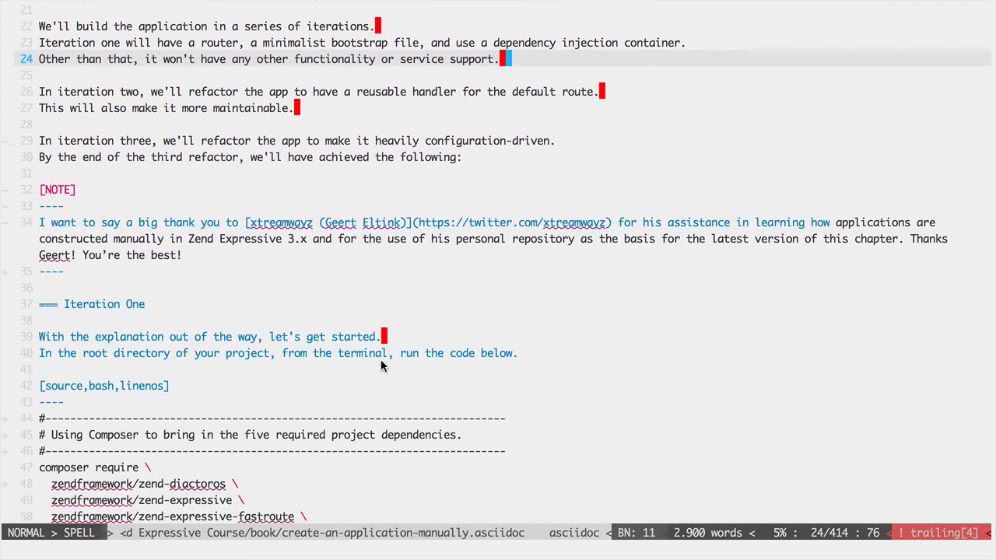
scroll(381, 366, "down", 2)
scroll(381, 365, "down", 1)
scroll(381, 365, "down", 1)
scroll(381, 366, "down", 2)
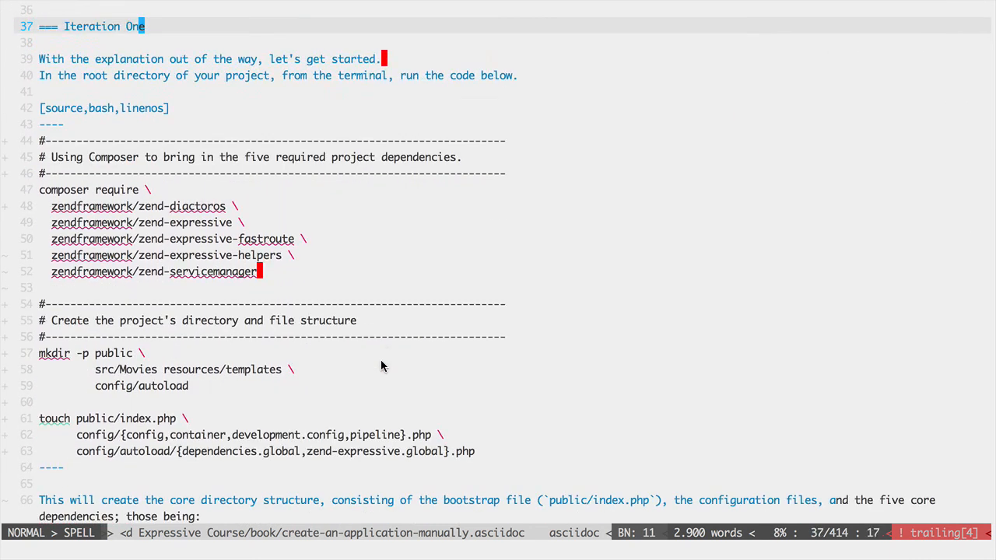
scroll(382, 365, "down", 2)
scroll(381, 366, "down", 2)
scroll(381, 366, "down", 2)
scroll(381, 366, "down", 2)
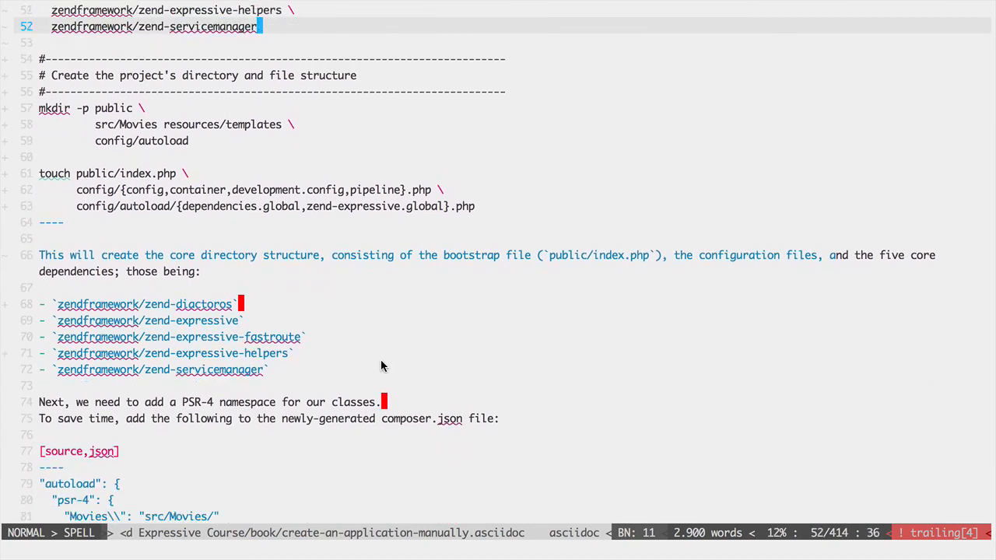
scroll(382, 366, "down", 1)
scroll(381, 365, "down", 2)
scroll(381, 366, "down", 1)
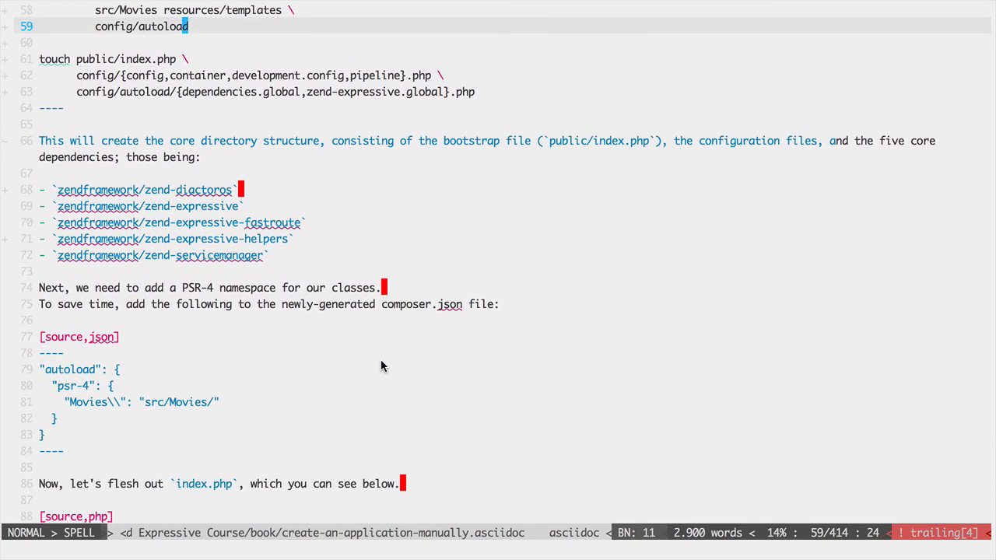
scroll(381, 366, "up", 2)
scroll(382, 366, "up", 2)
scroll(382, 366, "up", 3)
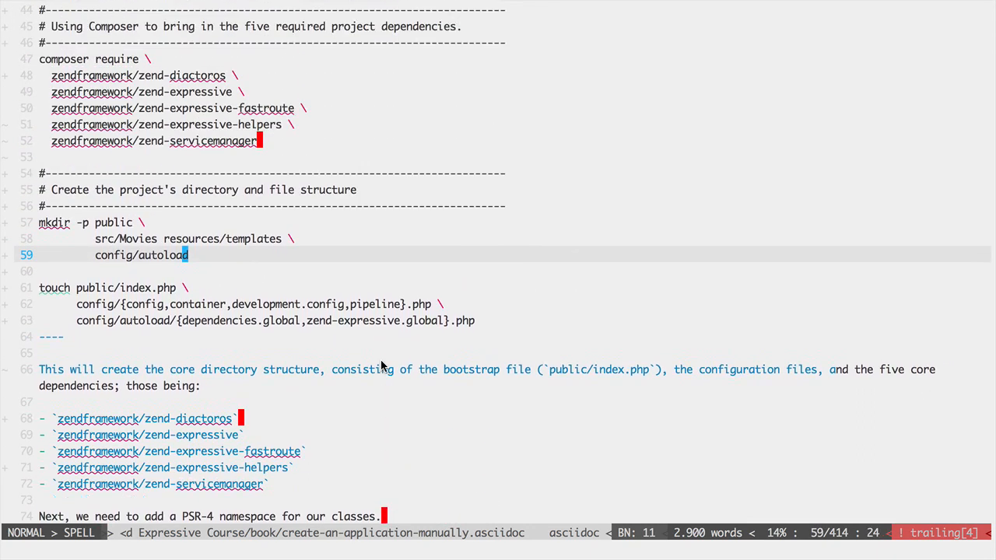
scroll(381, 365, "up", 3)
scroll(381, 365, "up", 3)
scroll(382, 365, "up", 4)
scroll(381, 366, "up", 3)
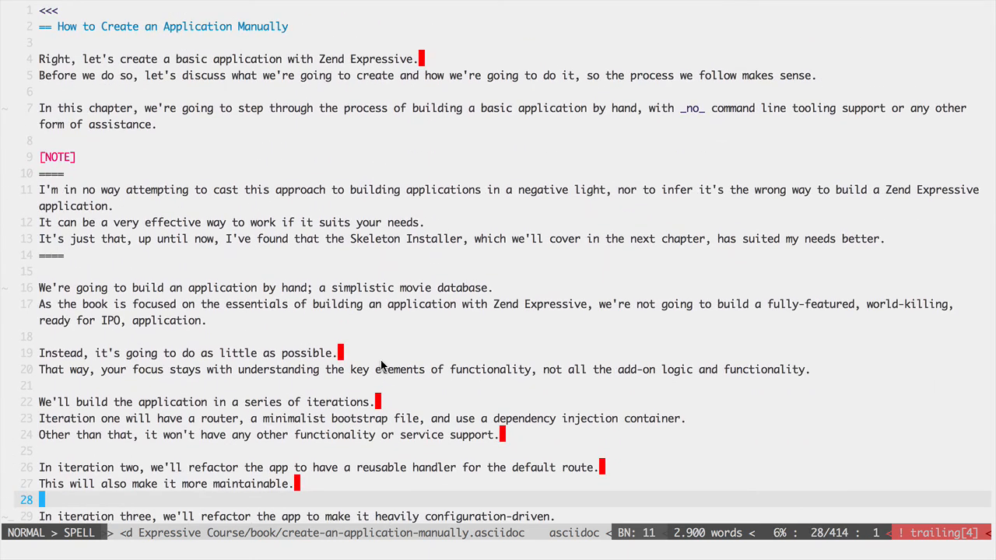
- Show the chapter's rendered HTML preview in Firefox's second tab
key("ctrl+Right")
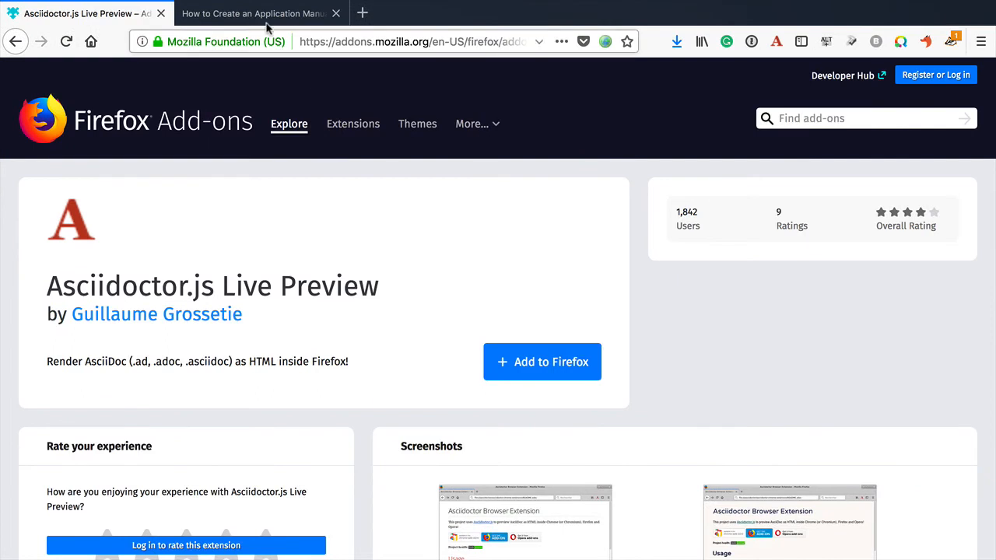
left_click(263, 14)
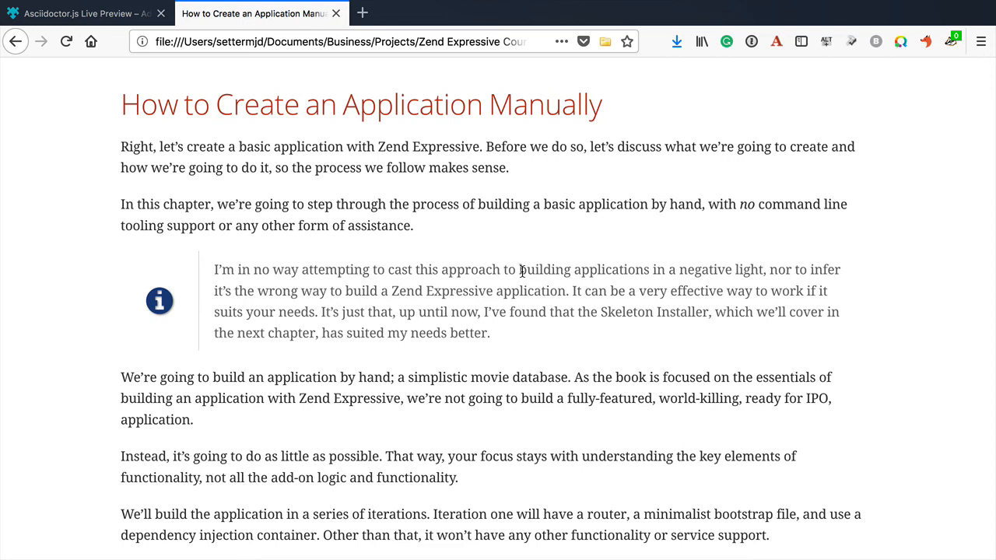
- Shorten the heading to 'How to Create an Application', save the file, and return to the preview
key("super+Tab")
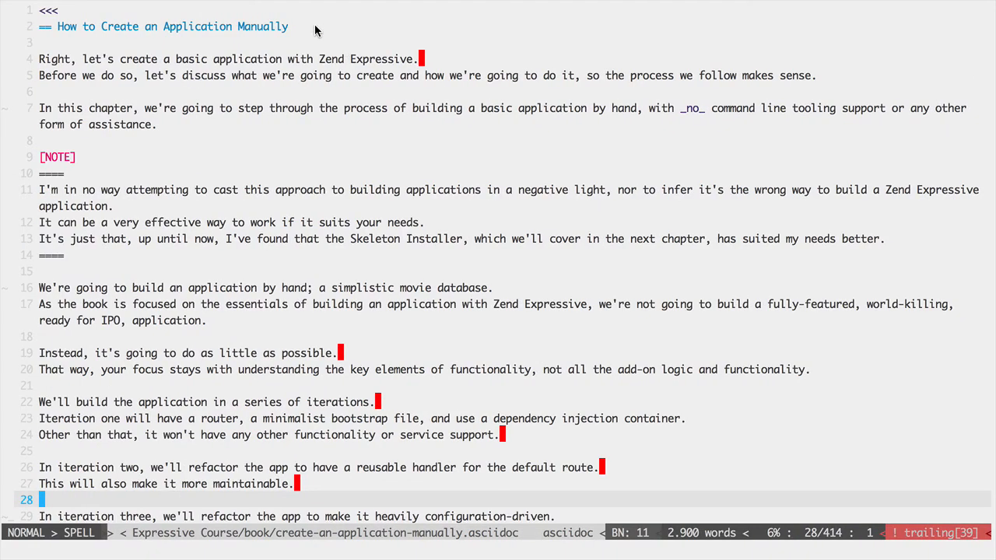
key("x")
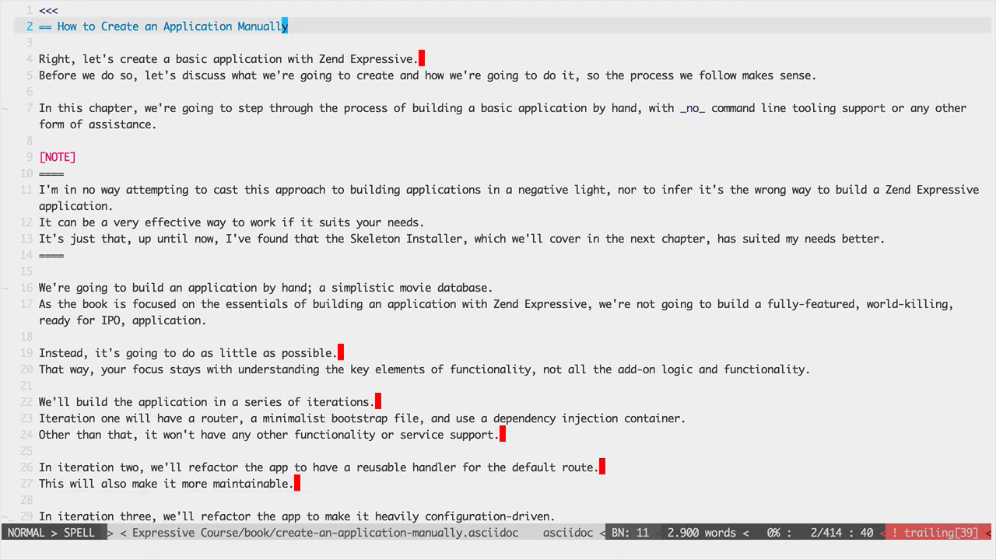
type("vbhd")
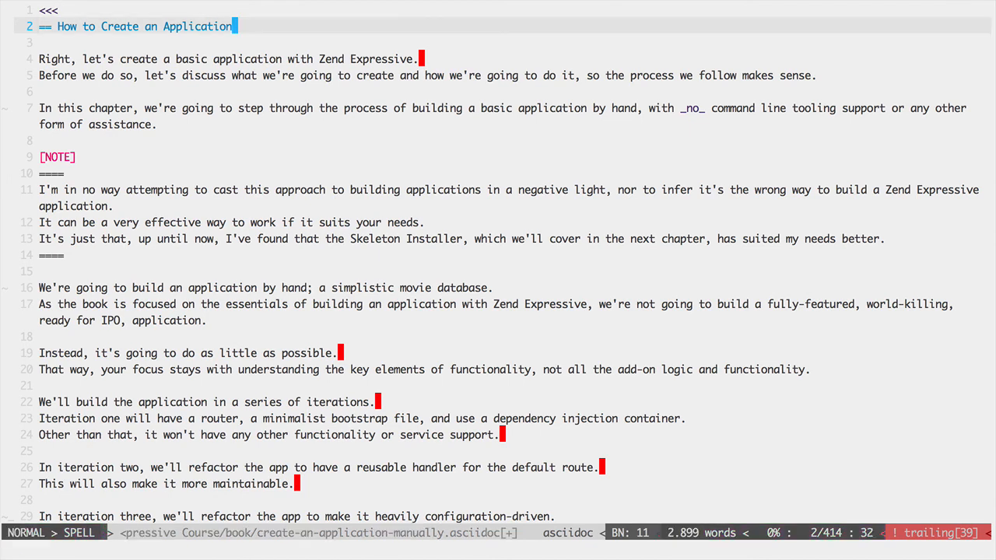
type(":w")
key("Return")
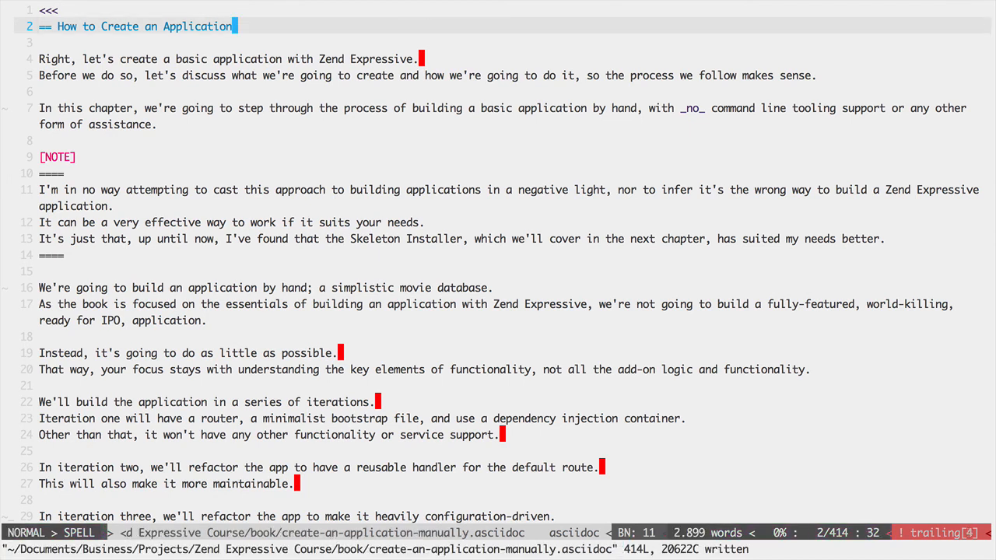
key("super+Tab")
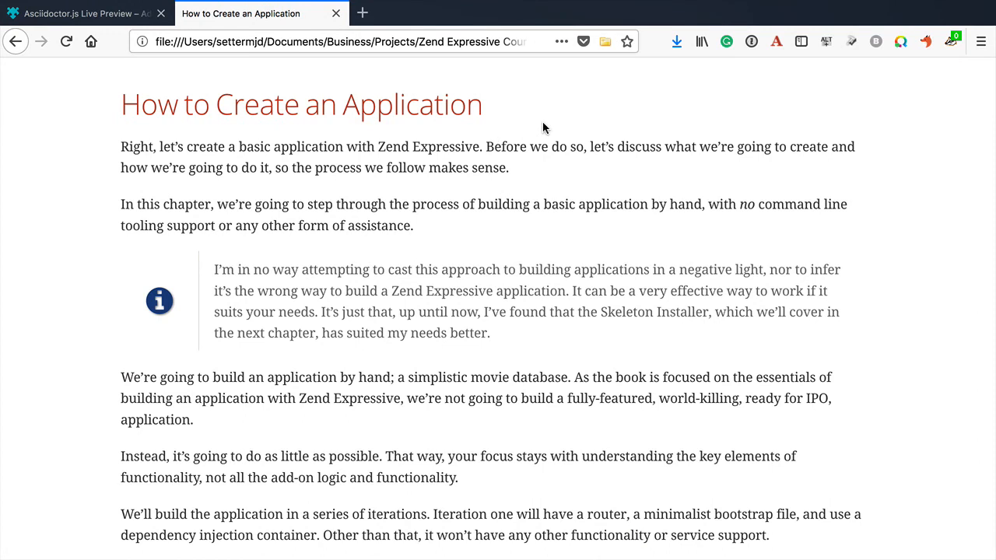
scroll(544, 126, "down", 5)
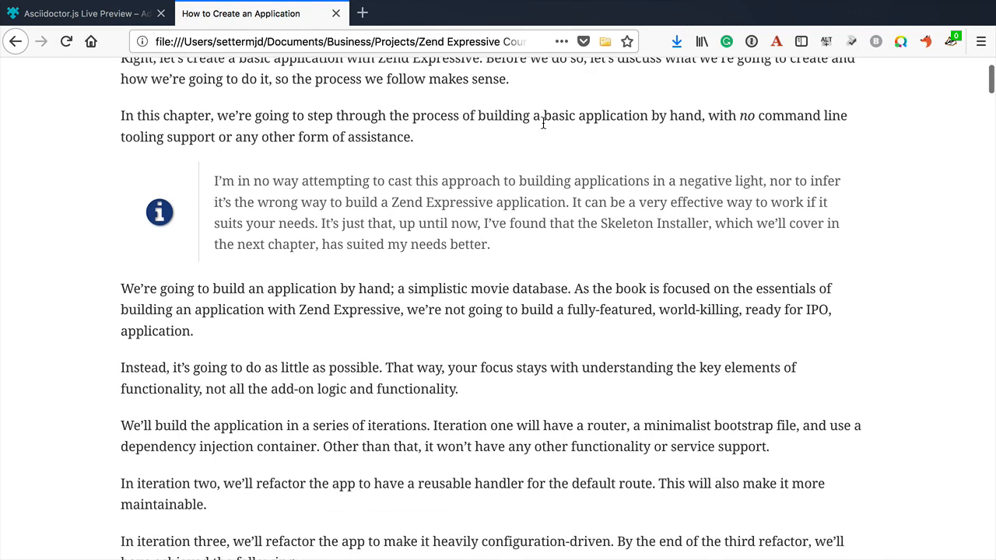
scroll(544, 124, "down", 3)
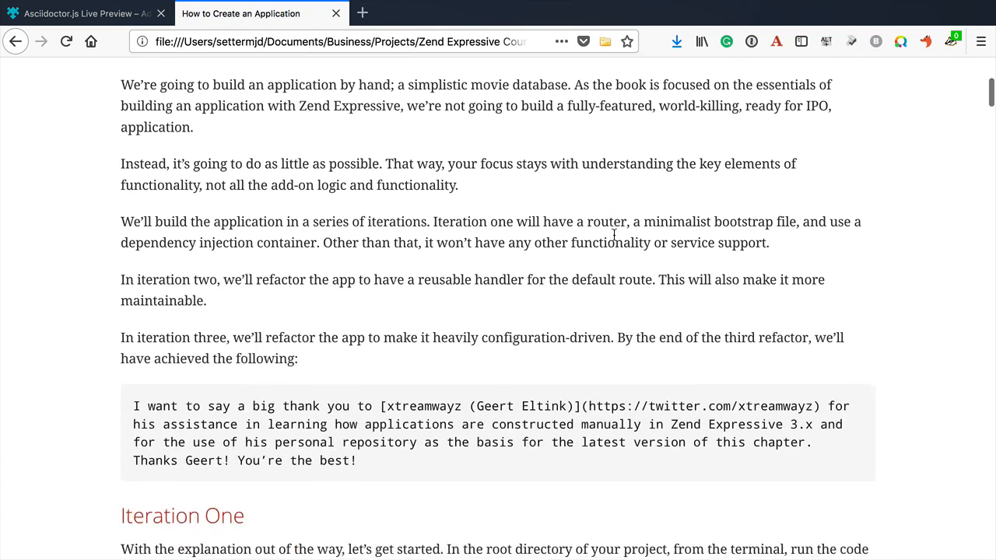
scroll(614, 236, "down", 4)
scroll(614, 236, "down", 4)
scroll(614, 235, "down", 3)
scroll(614, 236, "down", 2)
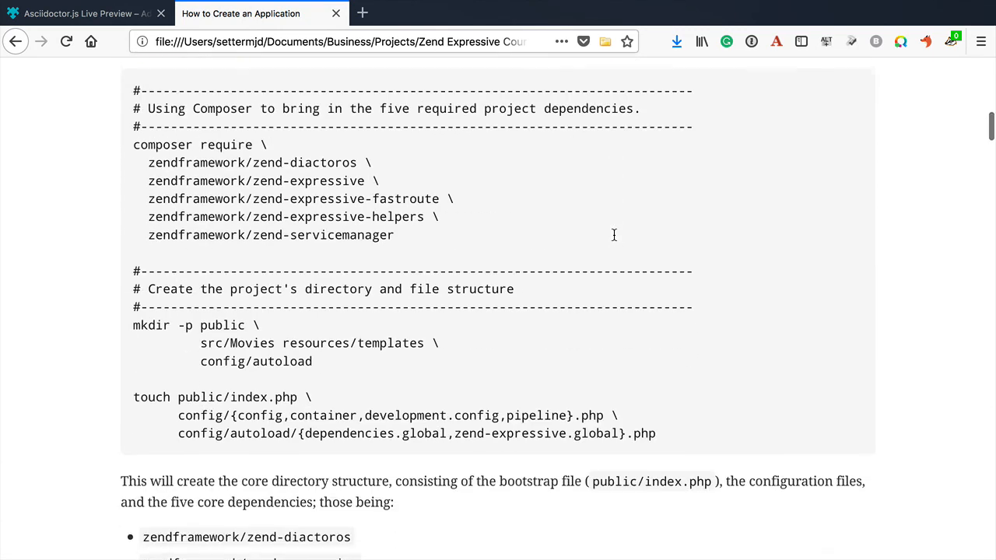
scroll(614, 236, "down", 1)
scroll(613, 234, "down", 4)
scroll(613, 234, "down", 1)
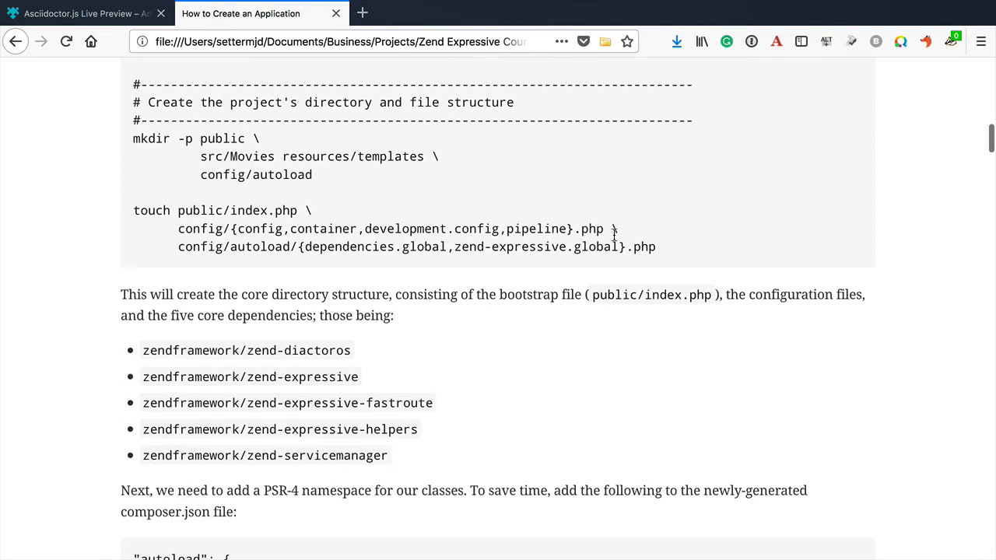
scroll(613, 233, "down", 2)
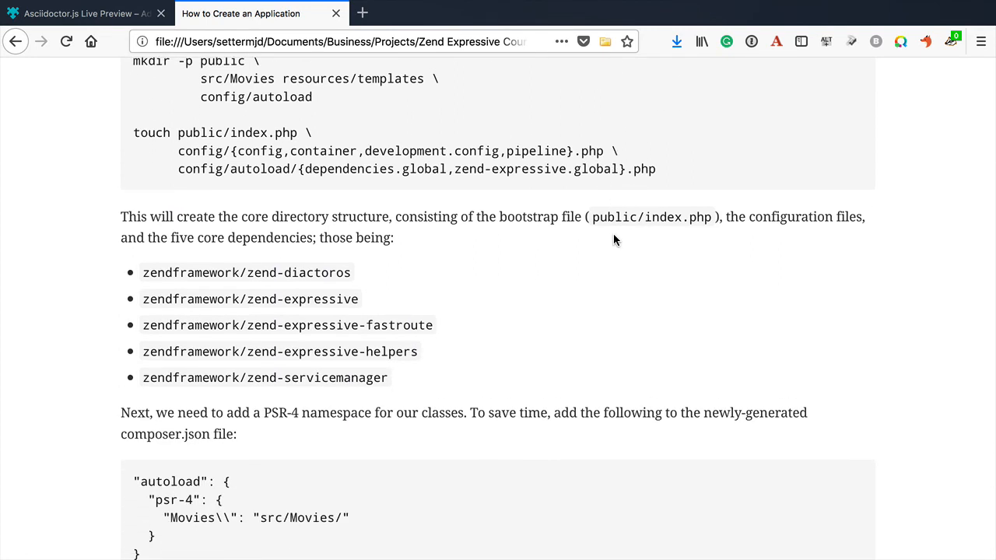
scroll(613, 233, "down", 1)
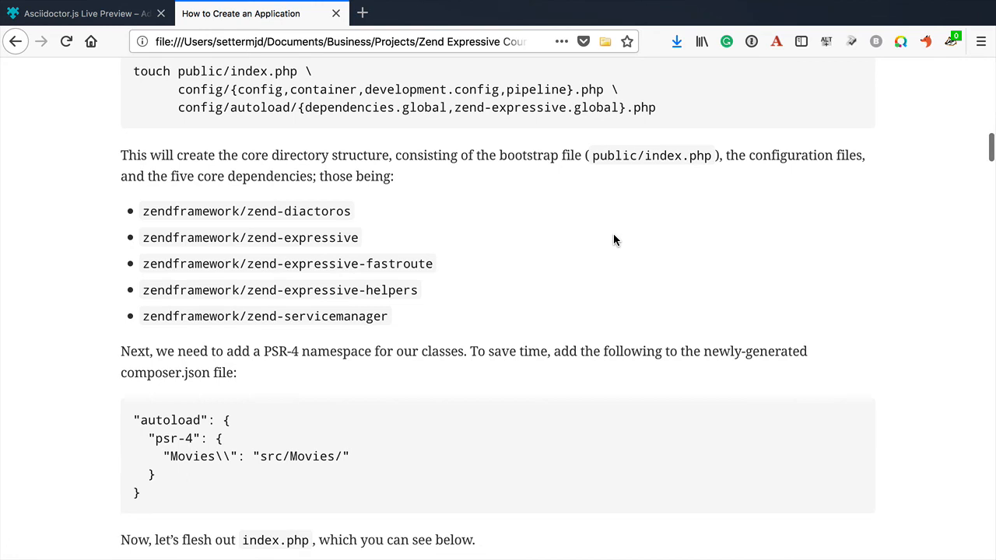
scroll(613, 234, "down", 1)
scroll(613, 234, "down", 2)
scroll(613, 233, "down", 2)
scroll(613, 234, "down", 1)
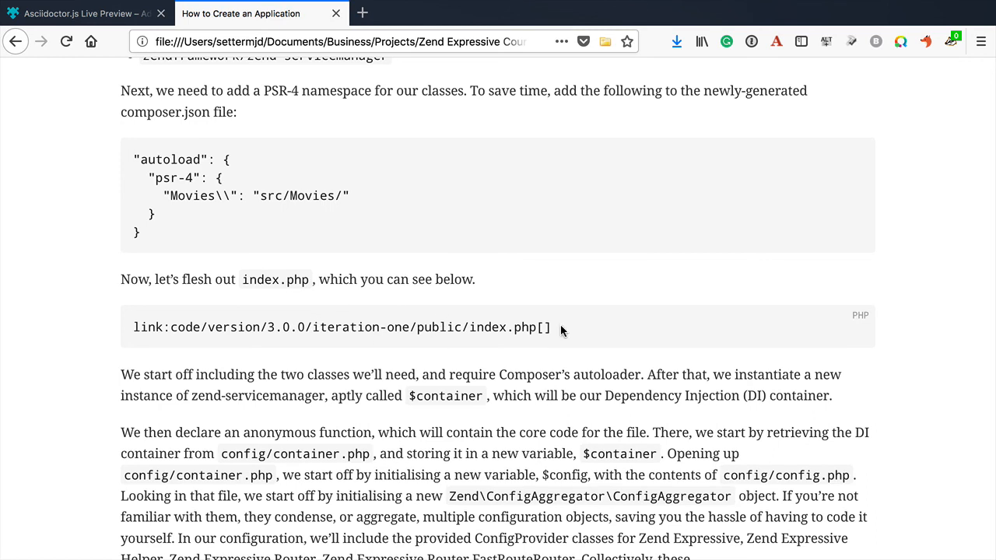
scroll(599, 288, "up", 5)
scroll(623, 234, "up", 10)
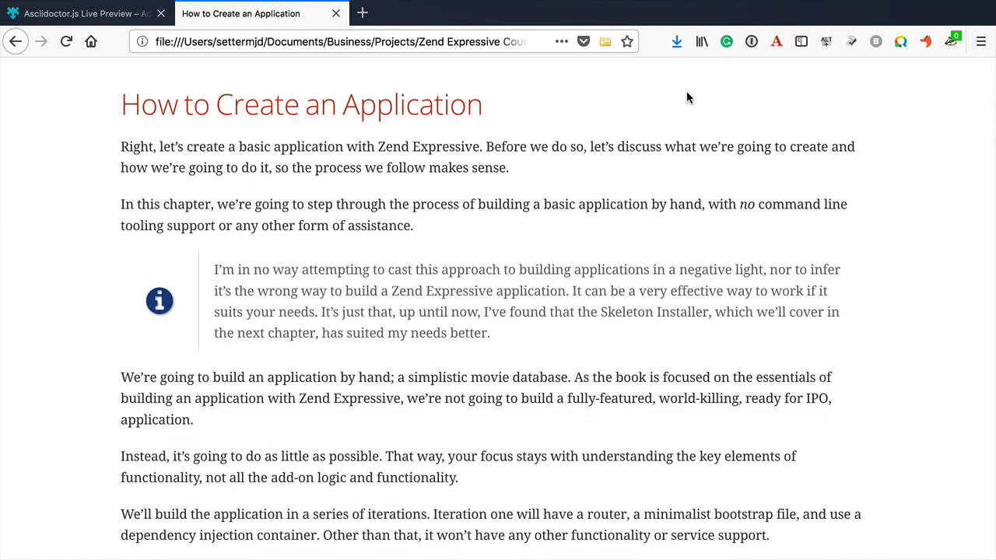